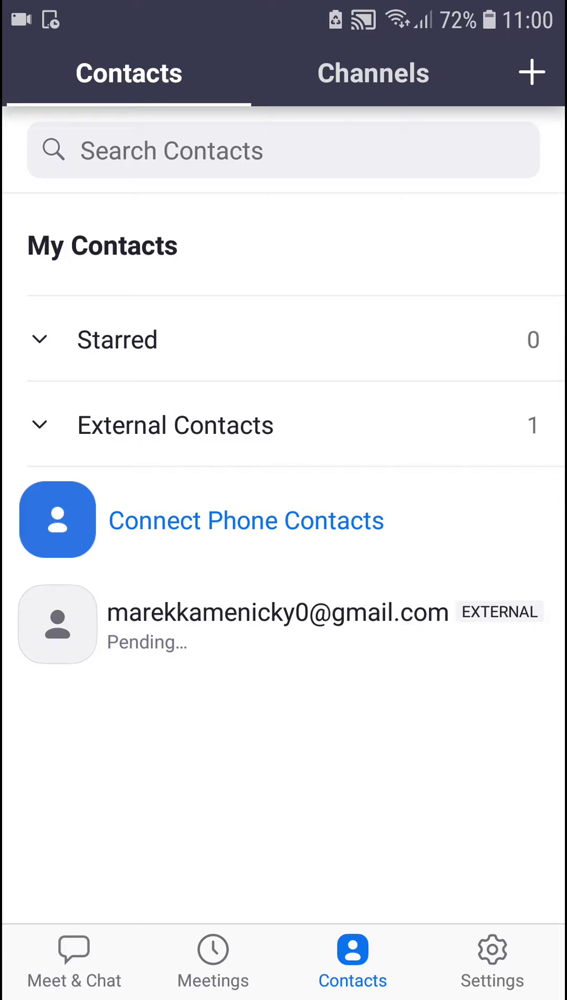
Step: Go to Zoom's Meet & Chat tab to start a new meeting with video off
left_click(74, 962)
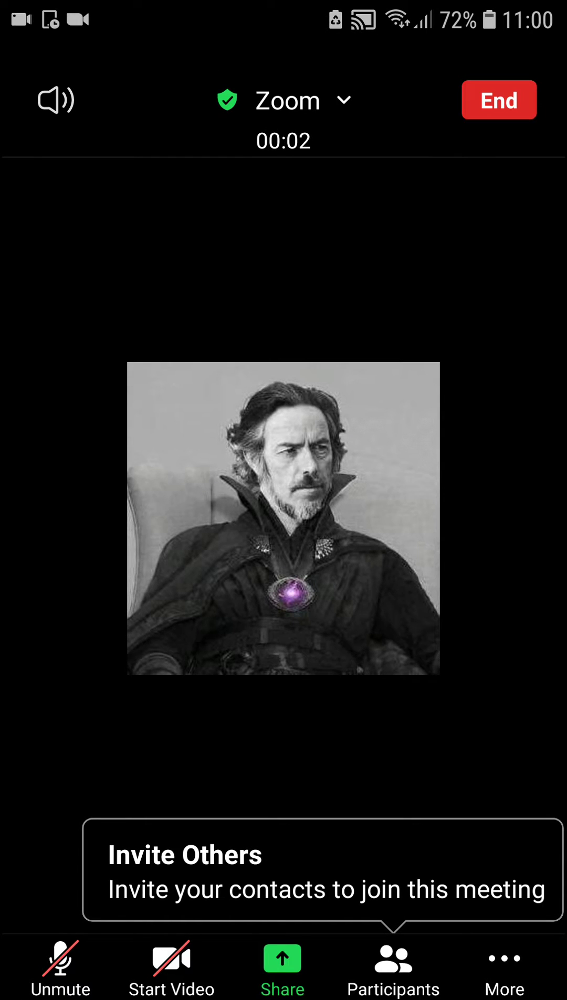
Step: Send the message 'lets goo' to everyone in the meeting chat
left_click(496, 975)
left_click(410, 876)
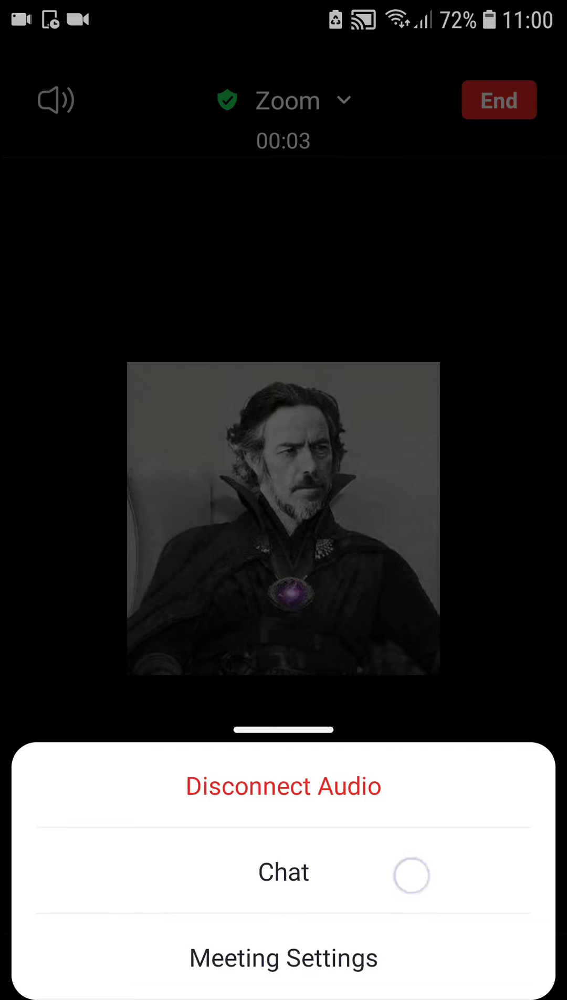
left_click(287, 949)
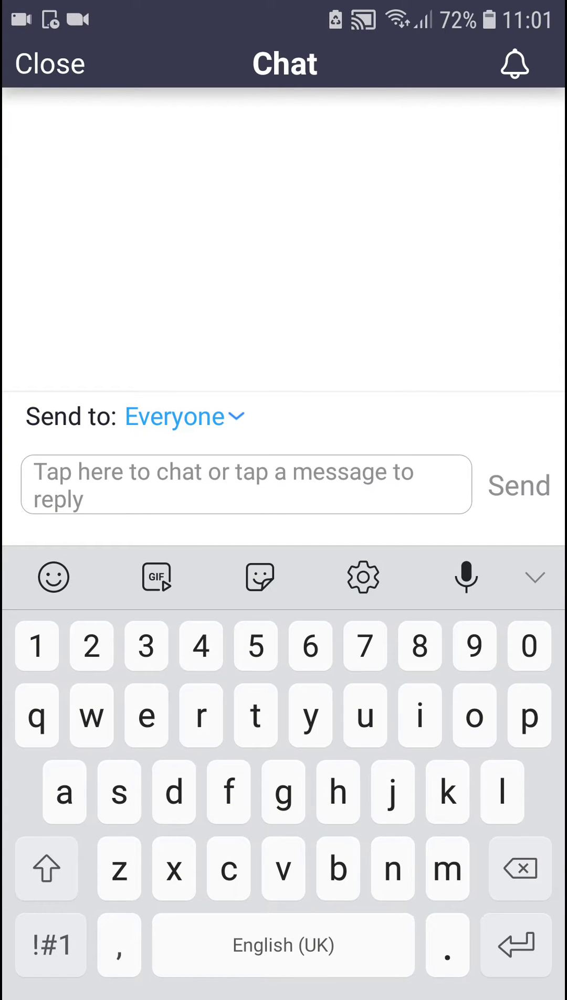
type("123")
key("BackSpace")
key("BackSpace")
key("BackSpace")
type("lets goo")
left_click(512, 484)
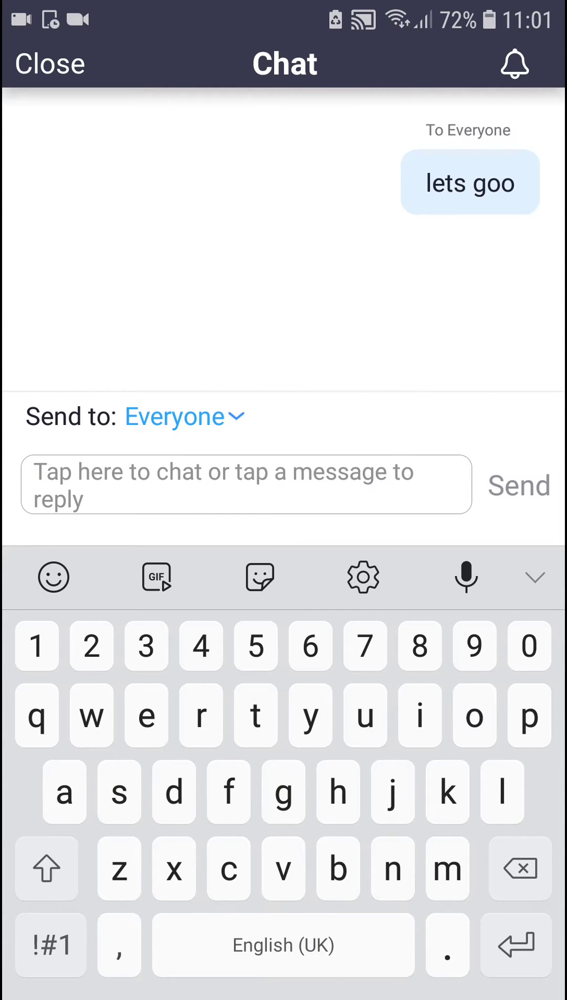
Step: Copy the 'lets goo' chat message and return to the home screen
left_click(479, 190)
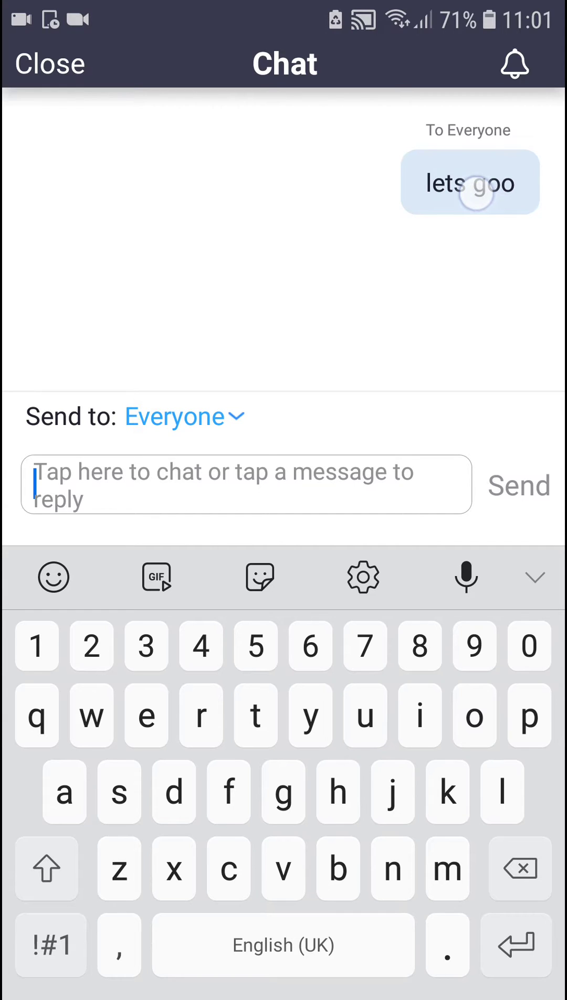
left_click(430, 286)
left_click(495, 199)
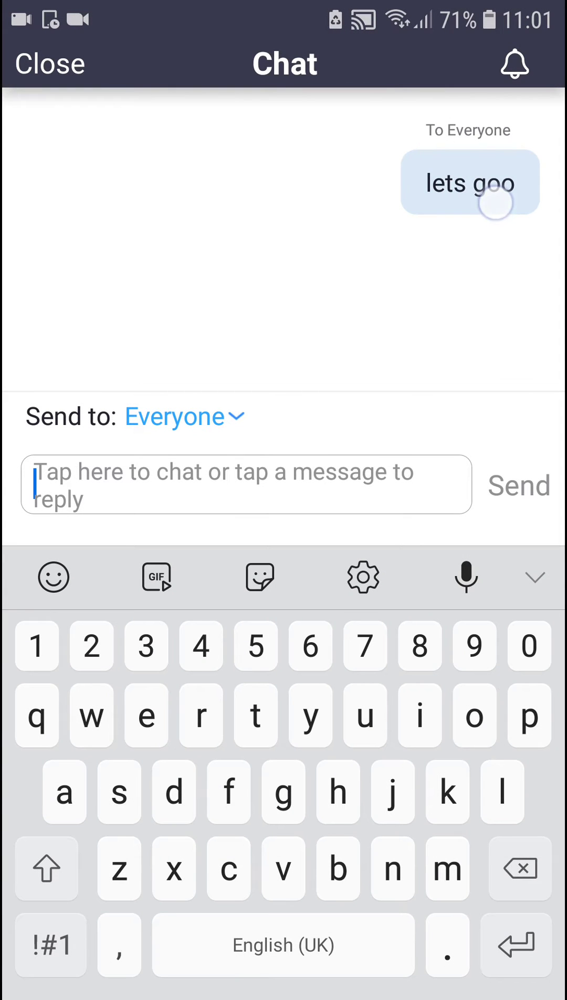
left_click(395, 531)
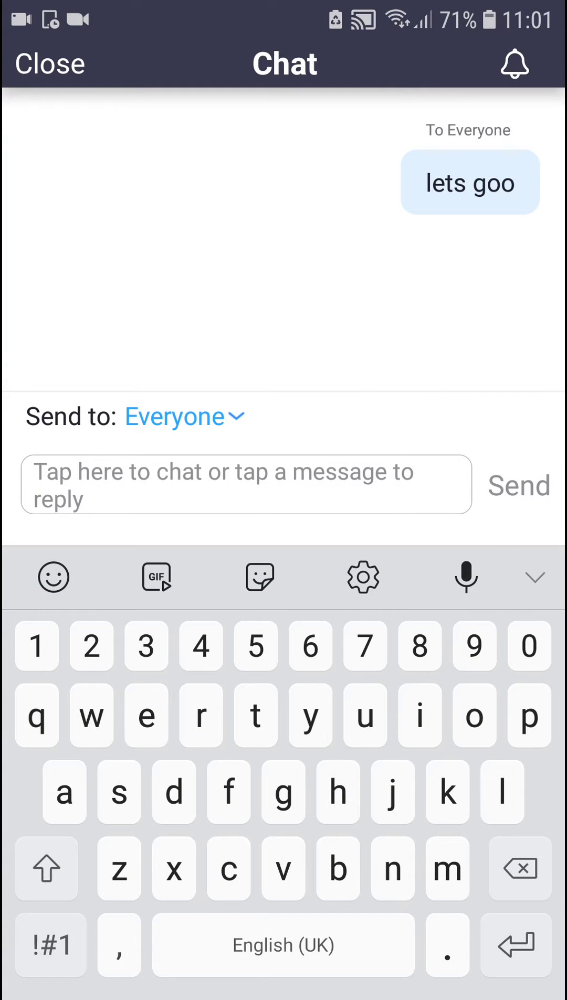
key("Home")
Step: Find Samsung Memo in the app drawer and launch it
left_click_drag(284, 743, 283, 352)
left_click_drag(157, 788, 388, 788)
left_click_drag(117, 773, 390, 758)
left_click_drag(157, 750, 406, 748)
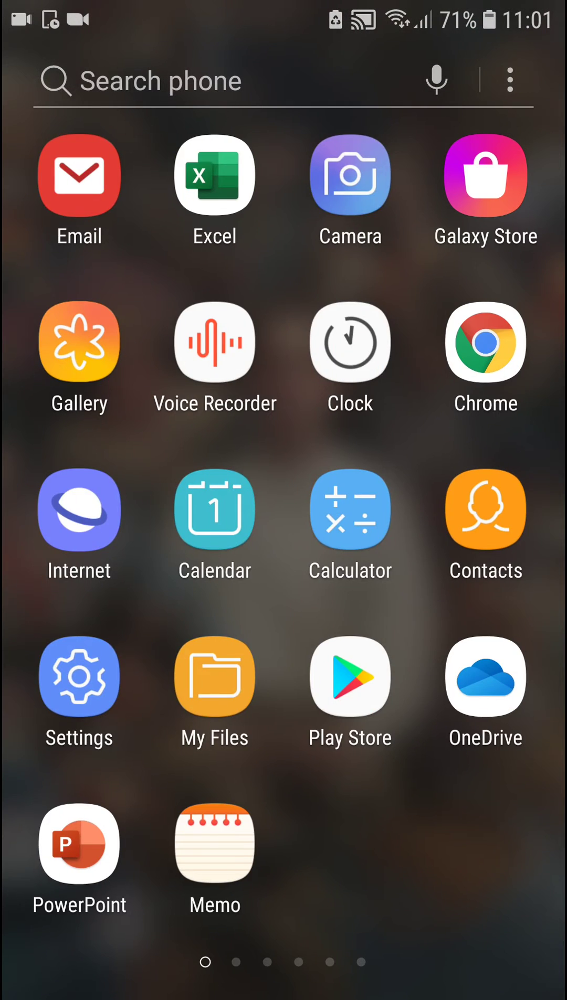
left_click(214, 843)
Step: Paste 'lets goo' into a new memo's body, then pull down the notification shade
left_click(496, 931)
left_click(226, 181)
left_click(83, 126)
left_click(160, 146)
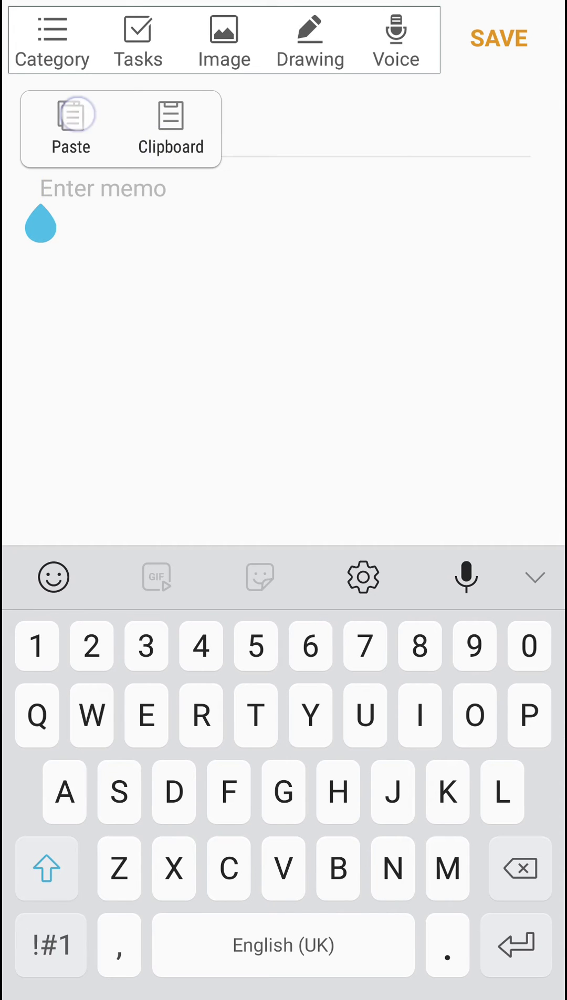
type("lets goo")
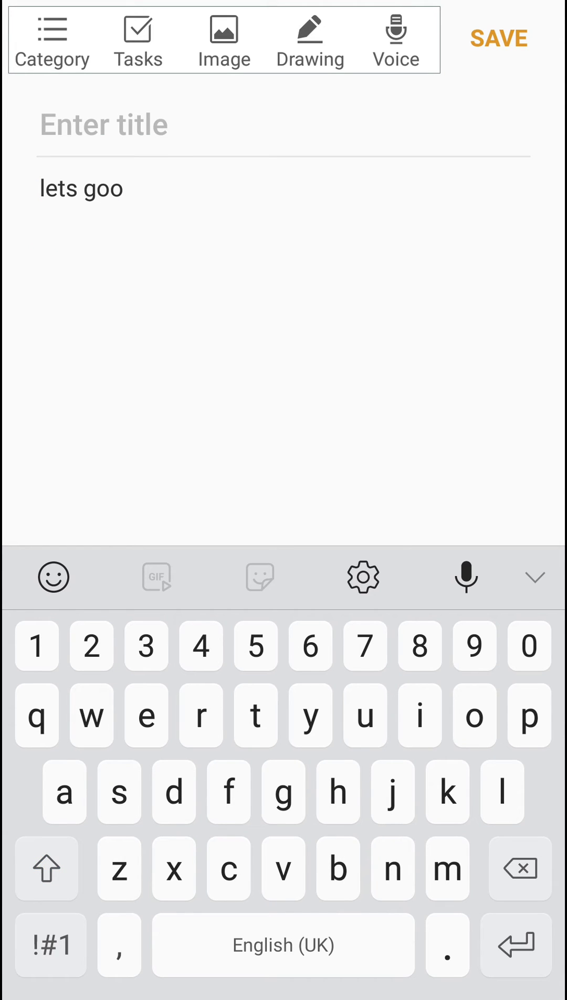
key("Home")
left_click_drag(283, 4, 284, 547)
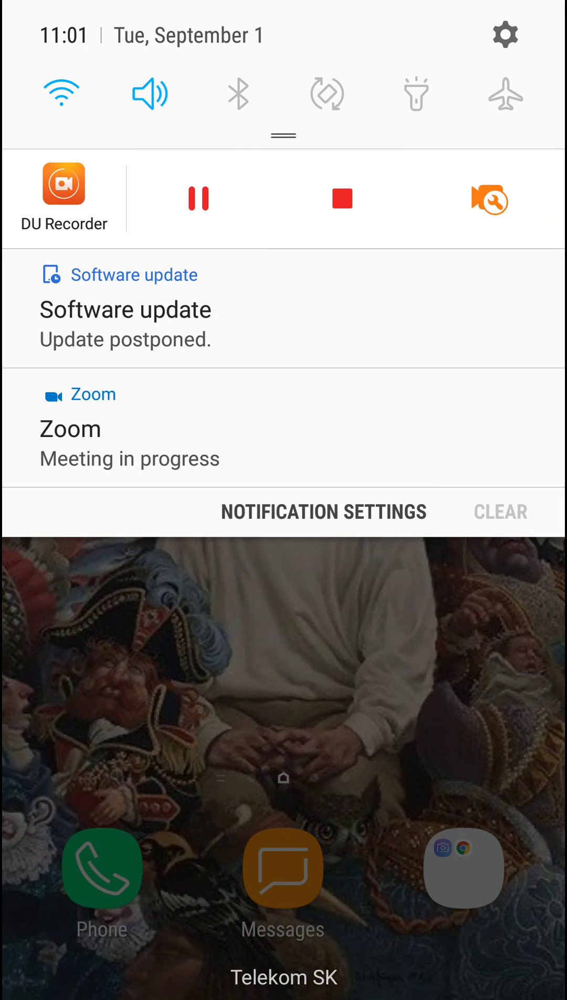
Step: Reopen the Zoom meeting from its notification and view the 'lets goo' chat message
left_click(130, 429)
left_click(523, 965)
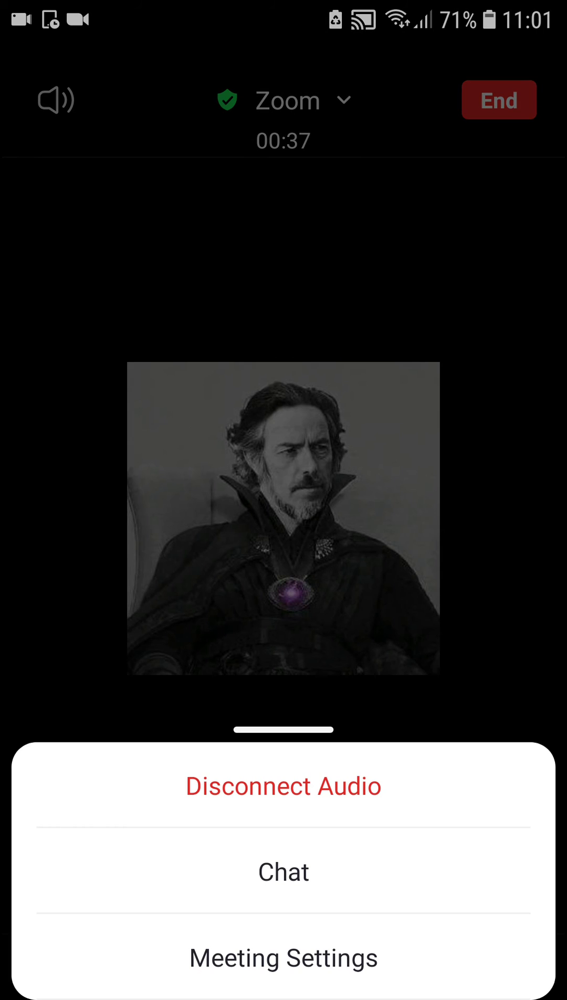
left_click(284, 871)
left_click(470, 206)
left_click(367, 513)
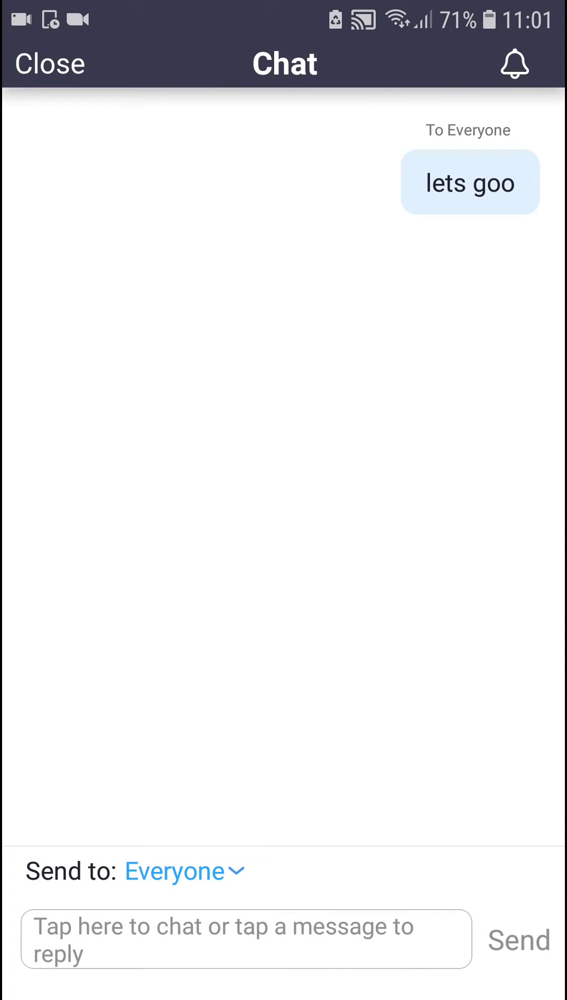